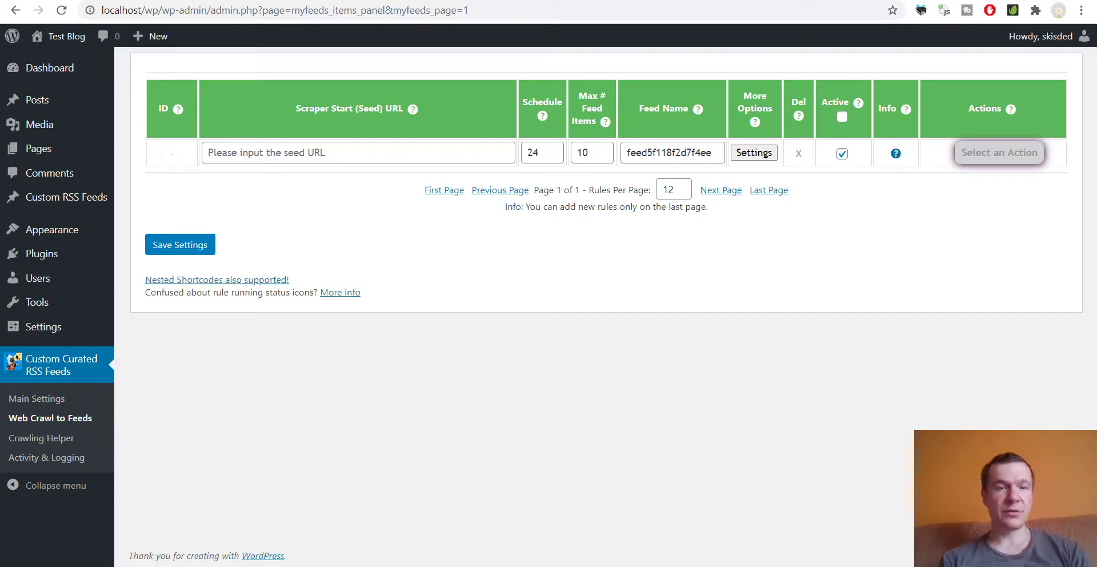
- Switch to the en.aptoide.com tab showing the Aptoide store homepage
{"action": "left_click", "coordinate": [537, 1]}
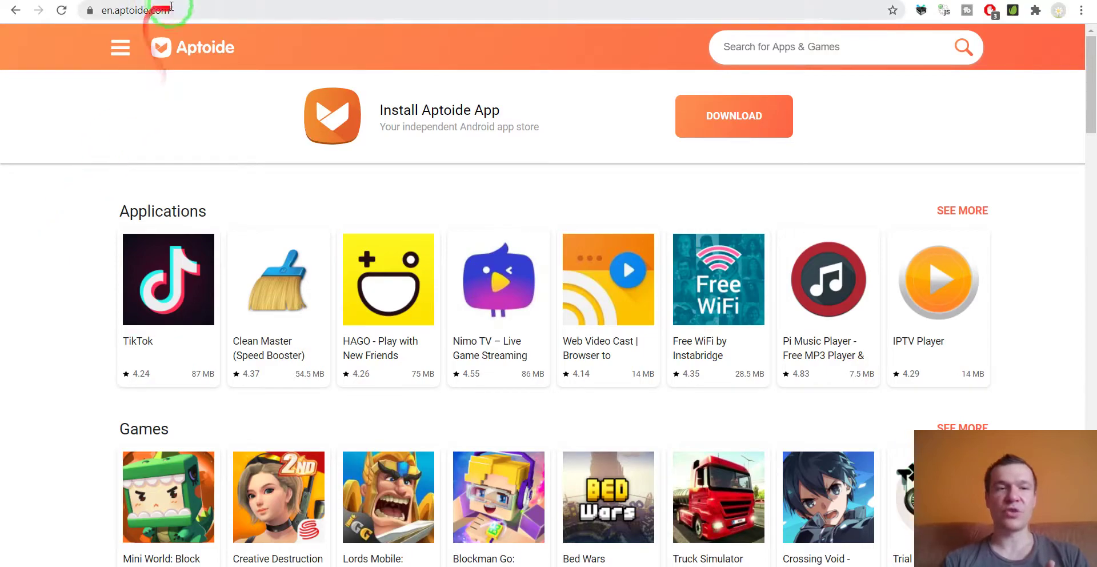
- Try loading en.aptoide.com/rss to check whether the store has a feed page
{"action": "left_click_drag", "start_coordinate": [1090, 102], "coordinate": [991, 74]}
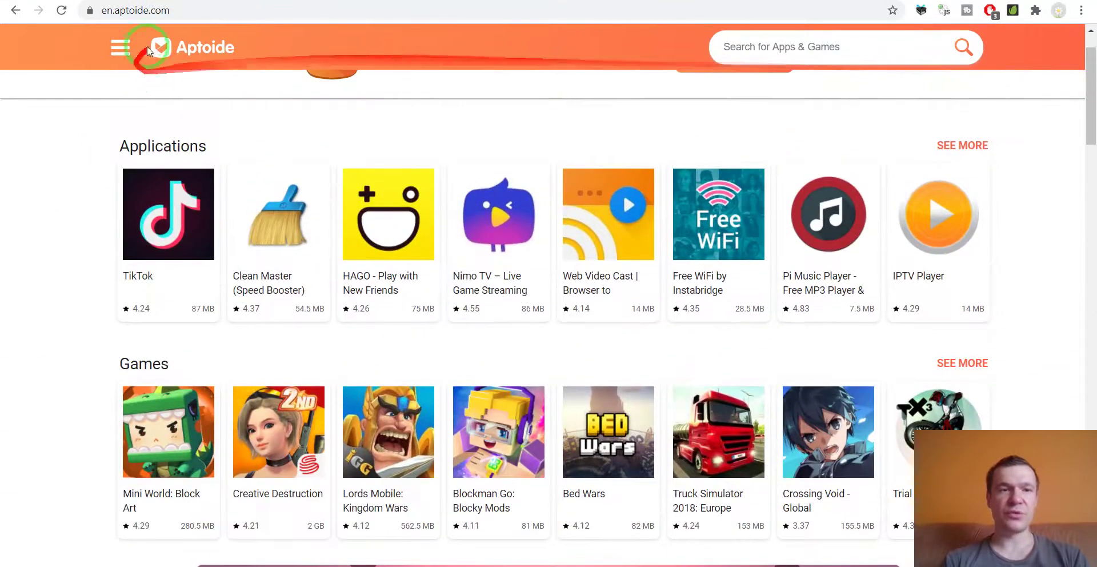
{"action": "left_click", "coordinate": [209, 11]}
{"action": "type", "text": "/rss"}
{"action": "key", "text": "Return"}
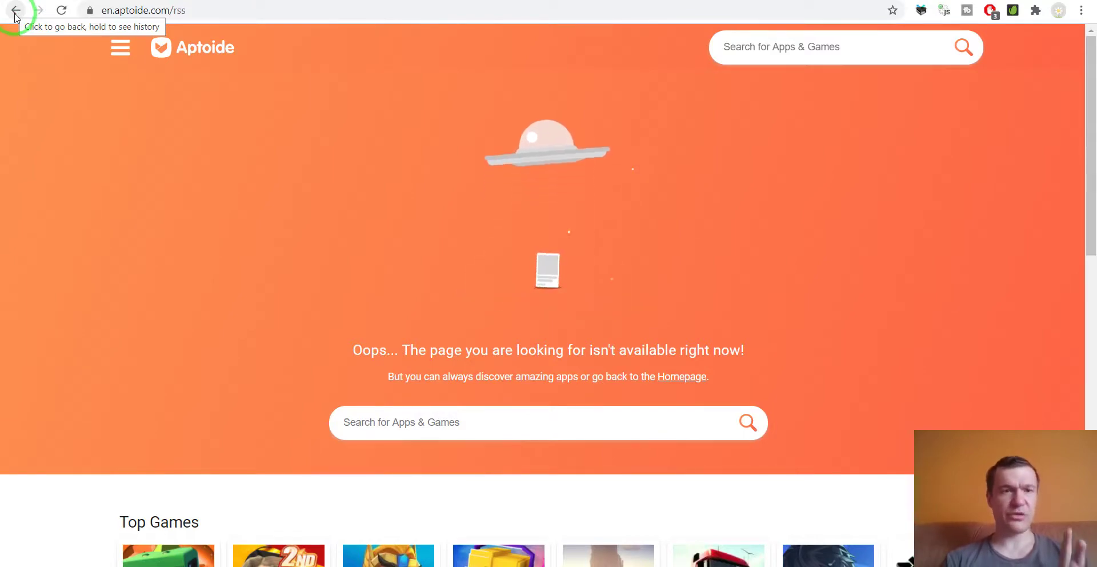
- Return to the Aptoide homepage, copy its address, and go back to the WordPress rule page
{"action": "left_click", "coordinate": [200, 50]}
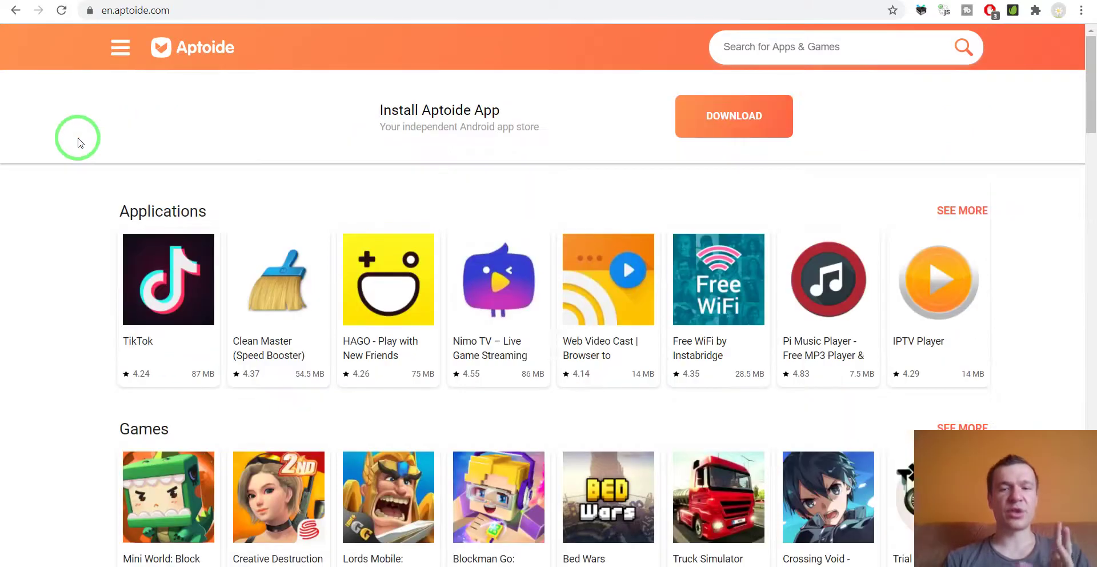
{"action": "left_click", "coordinate": [186, 9]}
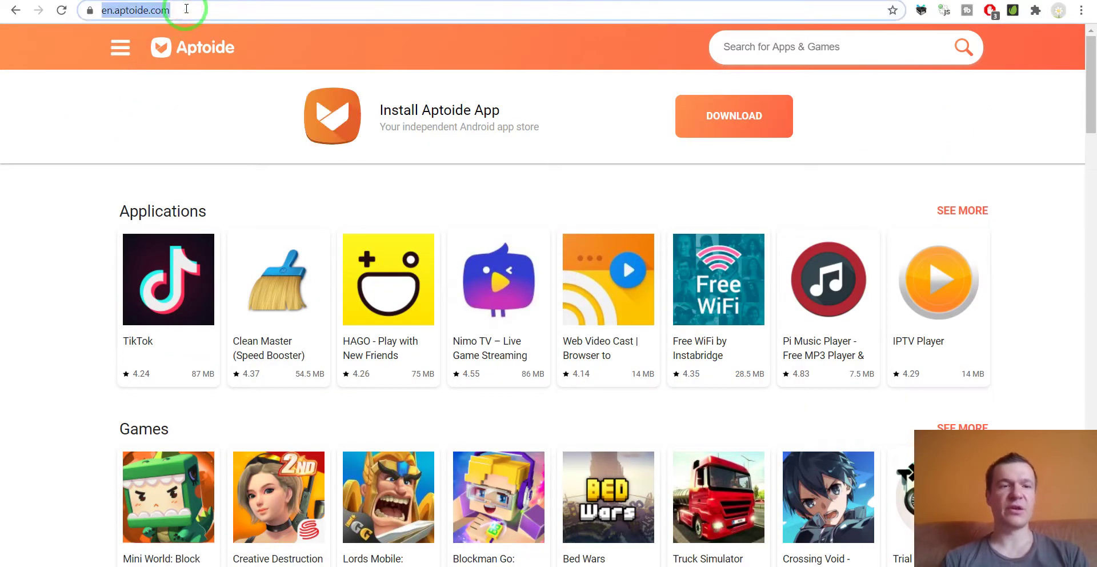
{"action": "left_click", "coordinate": [73, 140]}
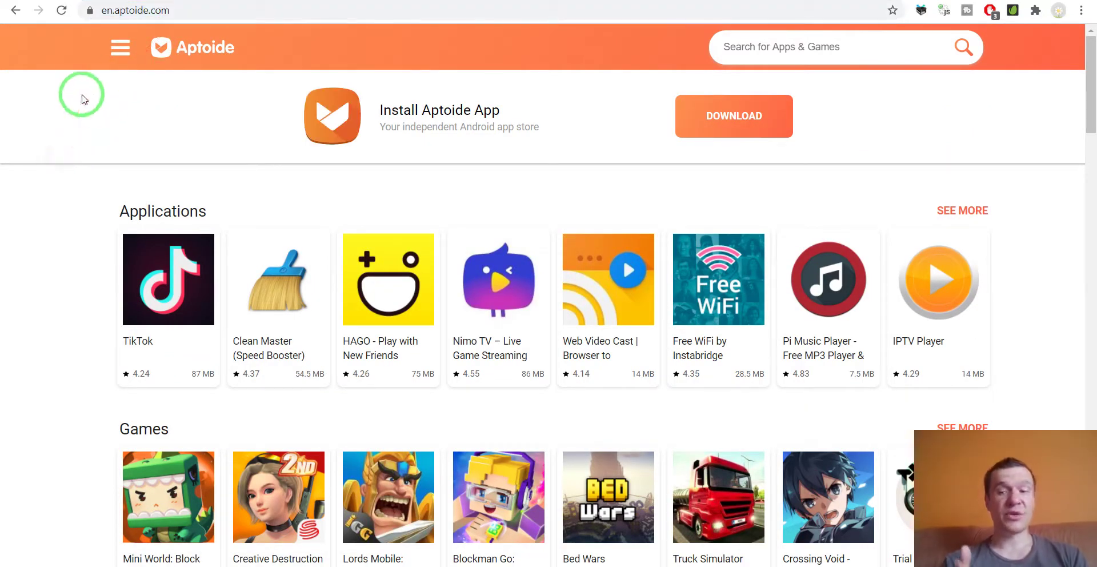
{"action": "left_click", "coordinate": [147, 13]}
{"action": "key", "text": "ctrl+c"}
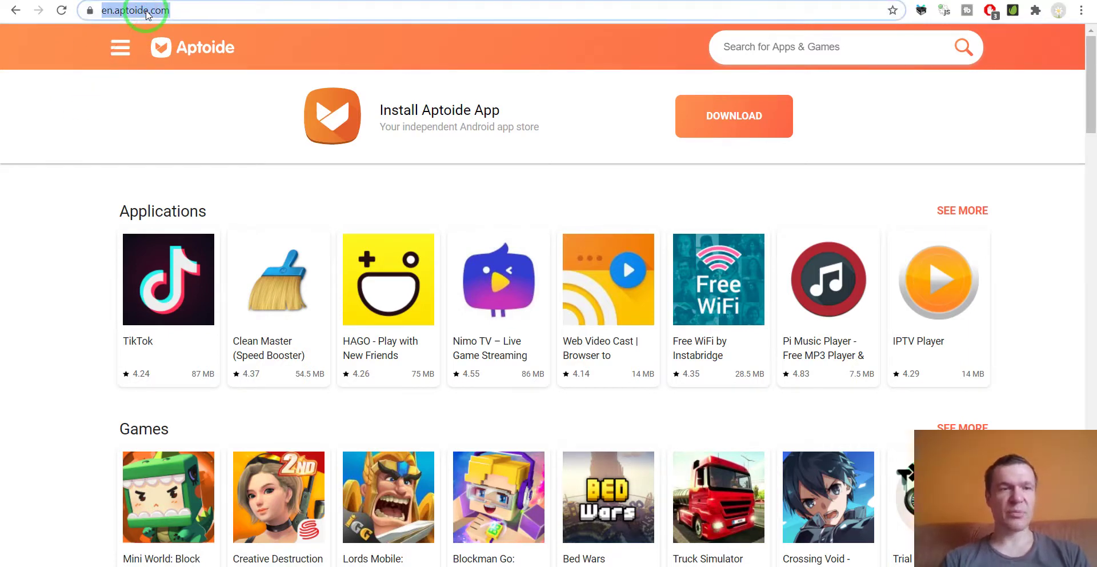
{"action": "left_click", "coordinate": [268, 0]}
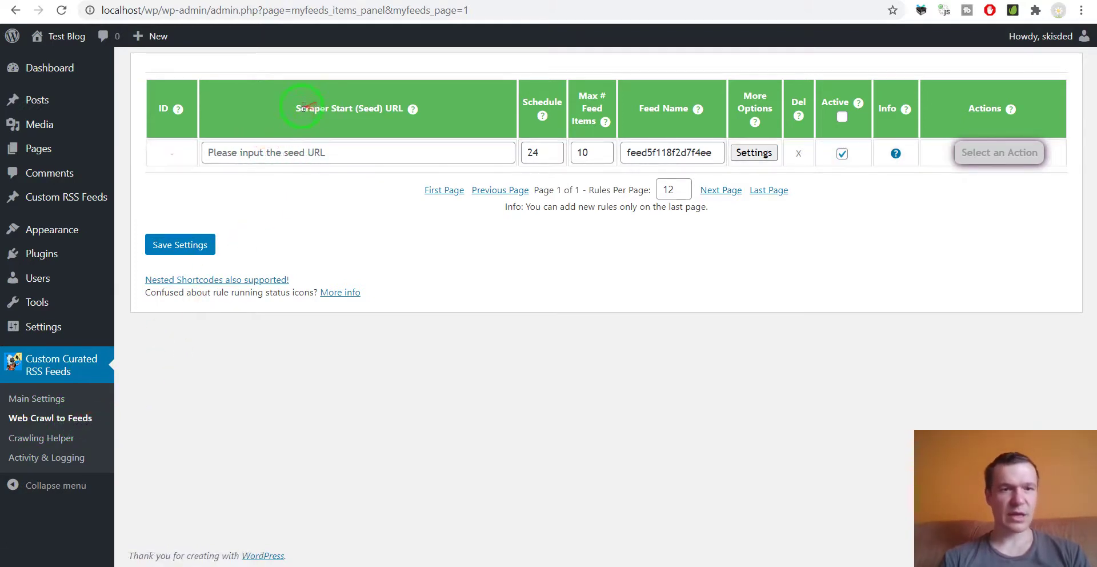
{"action": "left_click", "coordinate": [260, 154]}
{"action": "key", "text": "ctrl+v"}
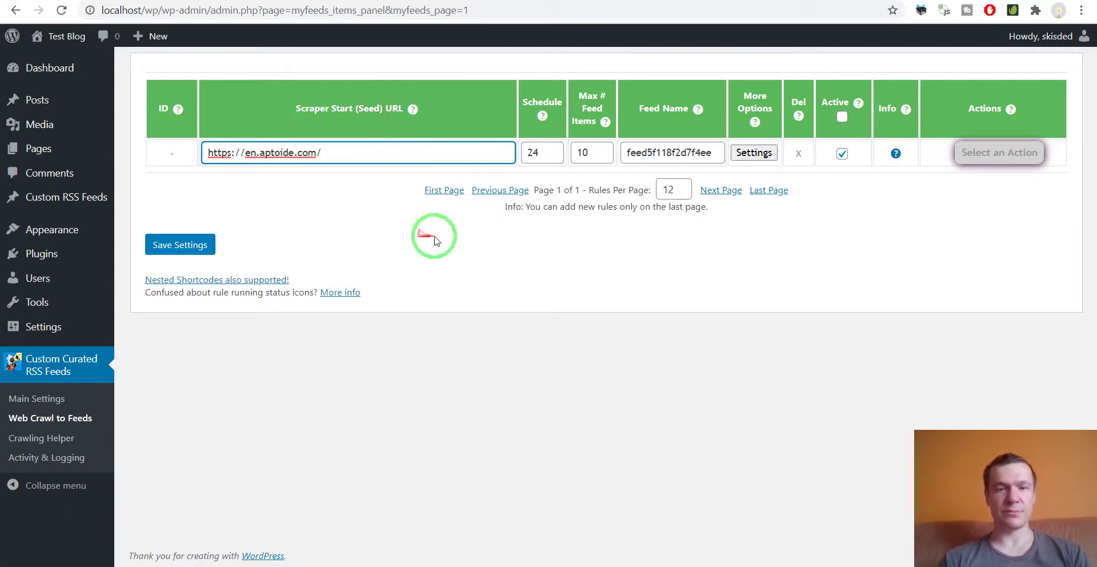
{"action": "left_click", "coordinate": [583, 149]}
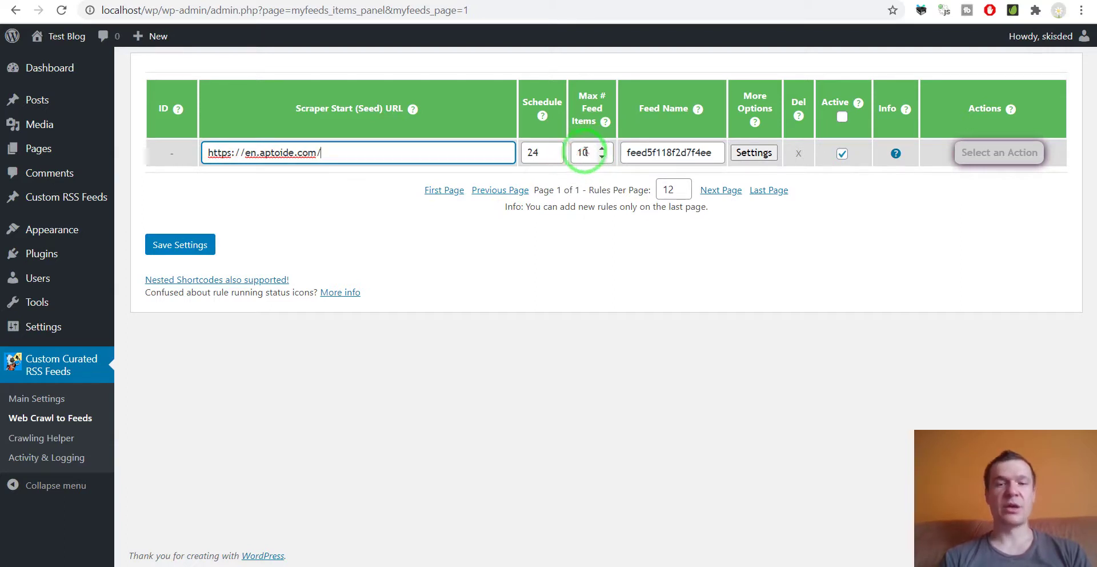
{"action": "double_click", "coordinate": [635, 153]}
{"action": "type", "text": "a"}
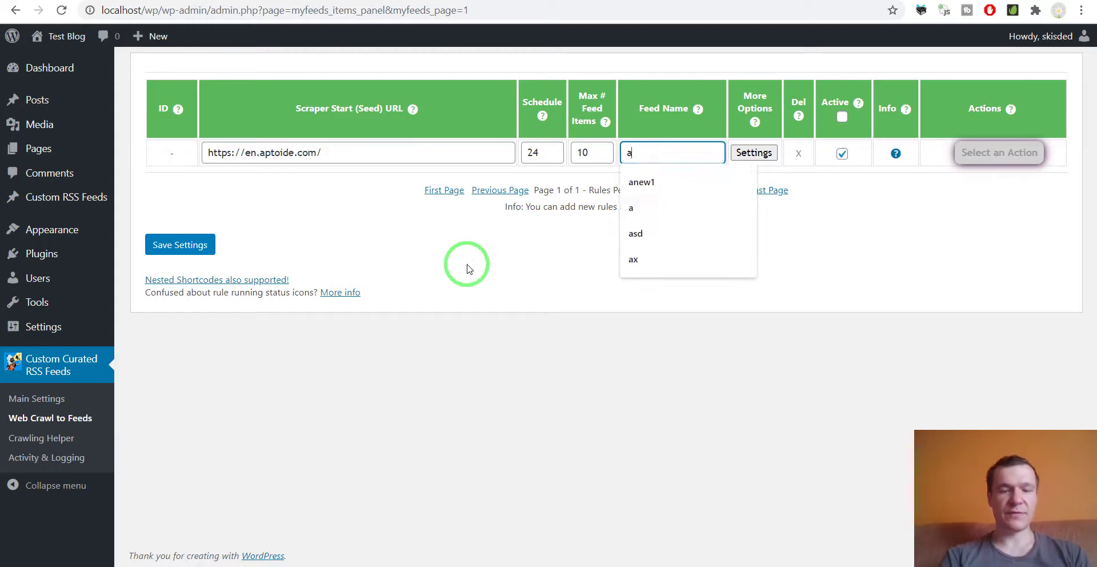
{"action": "type", "text": "ptoide"}
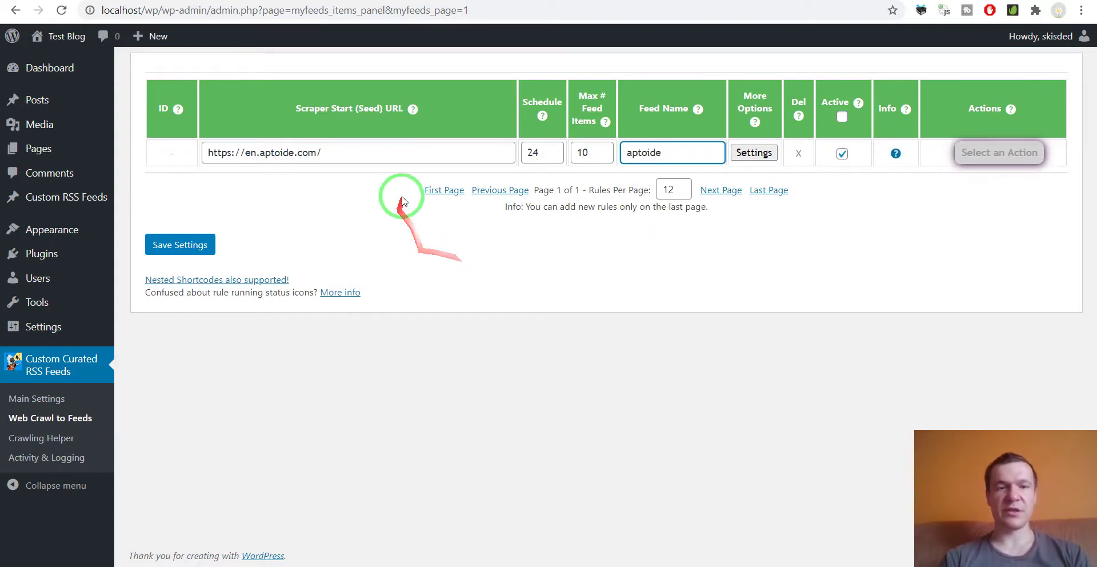
- Open the rule's advanced settings and enable Do Not Scrape Start URL
{"action": "left_click", "coordinate": [751, 153]}
{"action": "scroll", "coordinate": [389, 263], "scroll_direction": "down", "scroll_amount": 8}
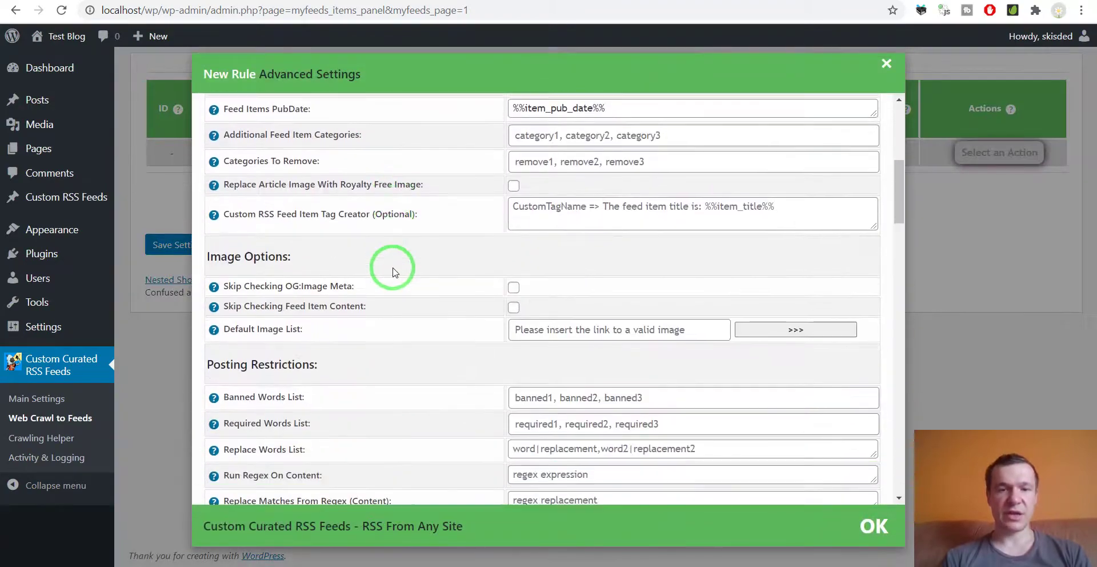
{"action": "scroll", "coordinate": [392, 271], "scroll_direction": "down", "scroll_amount": 15}
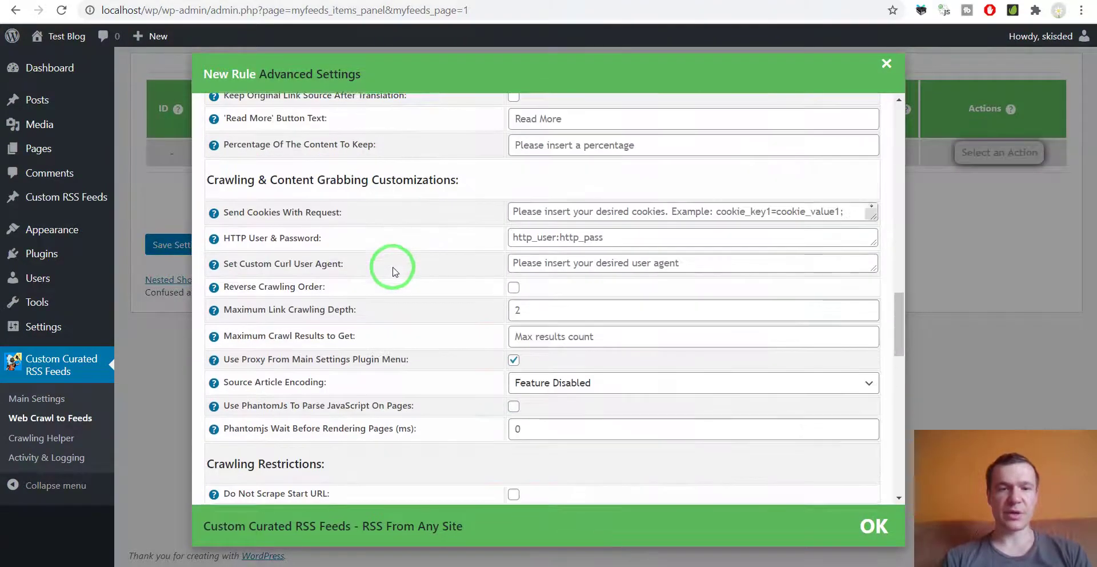
{"action": "scroll", "coordinate": [393, 269], "scroll_direction": "down", "scroll_amount": 5}
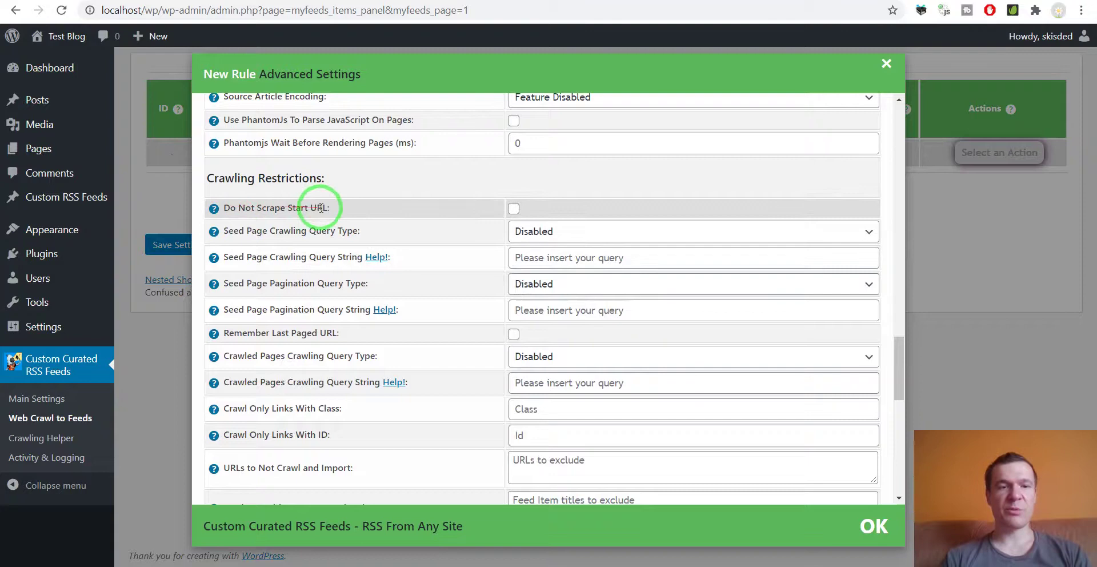
{"action": "left_click", "coordinate": [513, 208]}
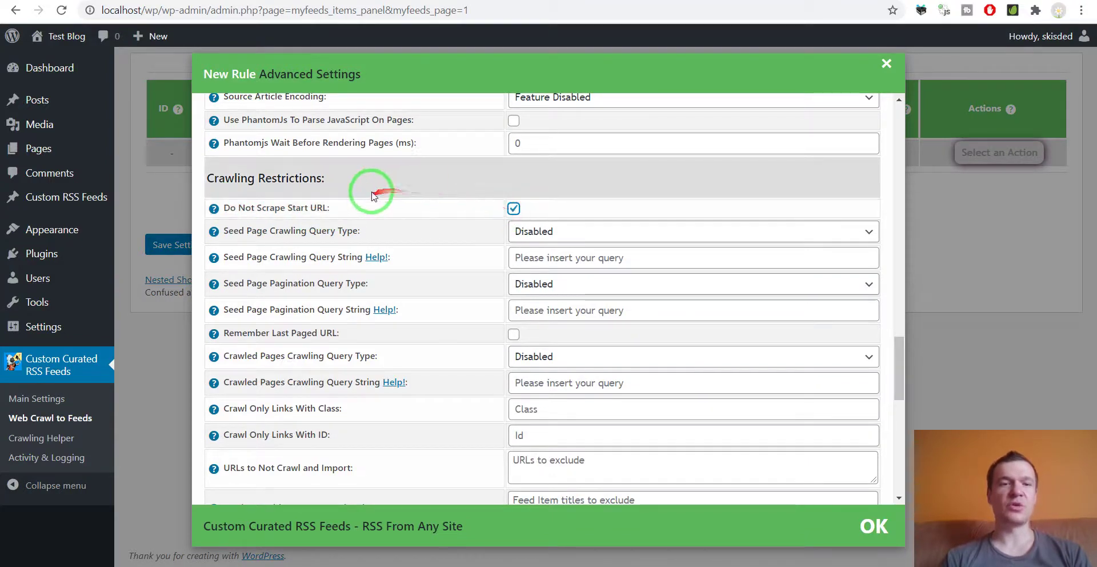
- Check the Aptoide store page in the other tab, then return to the advanced settings
{"action": "mouse_move", "coordinate": [418, 6]}
{"action": "left_mouse_down"}
{"action": "mouse_move", "coordinate": [416, 183]}
{"action": "mouse_move", "coordinate": [506, 399]}
{"action": "mouse_move", "coordinate": [237, 257]}
{"action": "mouse_move", "coordinate": [368, 51]}
{"action": "left_mouse_up"}
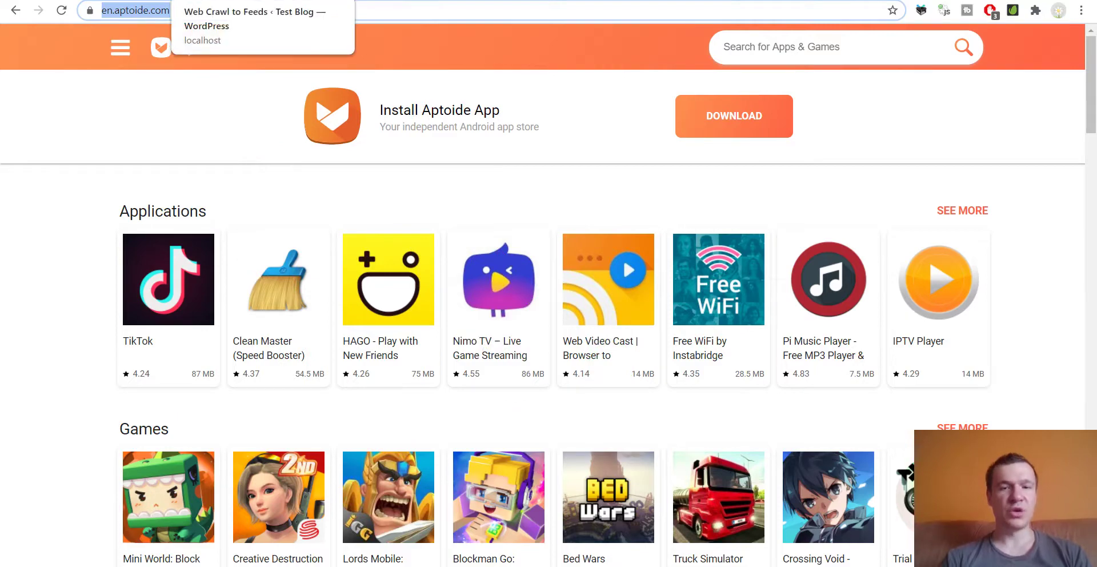
{"action": "left_click", "coordinate": [297, 1]}
{"action": "left_click_drag", "start_coordinate": [297, 1], "coordinate": [423, 165]}
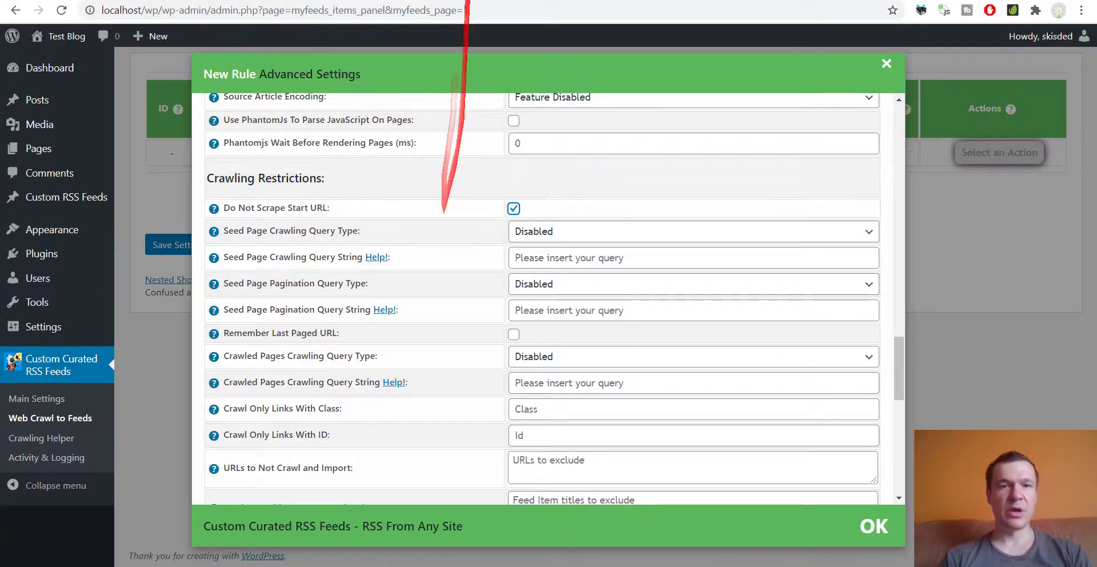
{"action": "left_click", "coordinate": [448, 1]}
{"action": "mouse_move", "coordinate": [141, 343]}
{"action": "left_mouse_down"}
{"action": "mouse_move", "coordinate": [274, 342]}
{"action": "mouse_move", "coordinate": [475, 371]}
{"action": "mouse_move", "coordinate": [280, 1]}
{"action": "left_mouse_up"}
{"action": "left_click", "coordinate": [280, 0]}
- Review the Crawling Restrictions and Content Scraping Customizations options in the Advanced Settings dialog
{"action": "scroll", "coordinate": [421, 252], "scroll_direction": "down", "scroll_amount": 4}
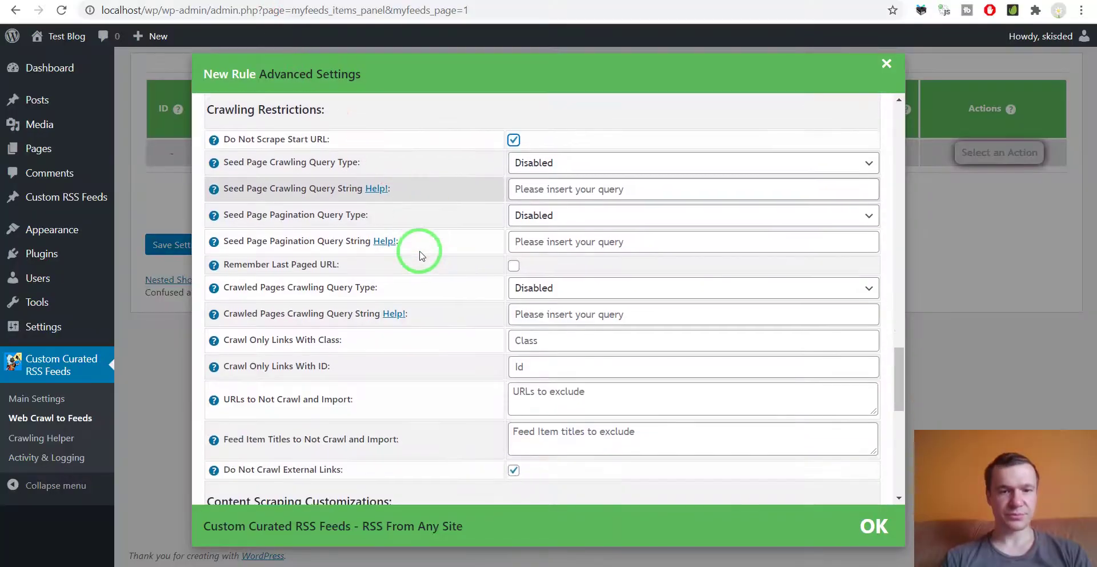
{"action": "scroll", "coordinate": [415, 265], "scroll_direction": "down", "scroll_amount": 2}
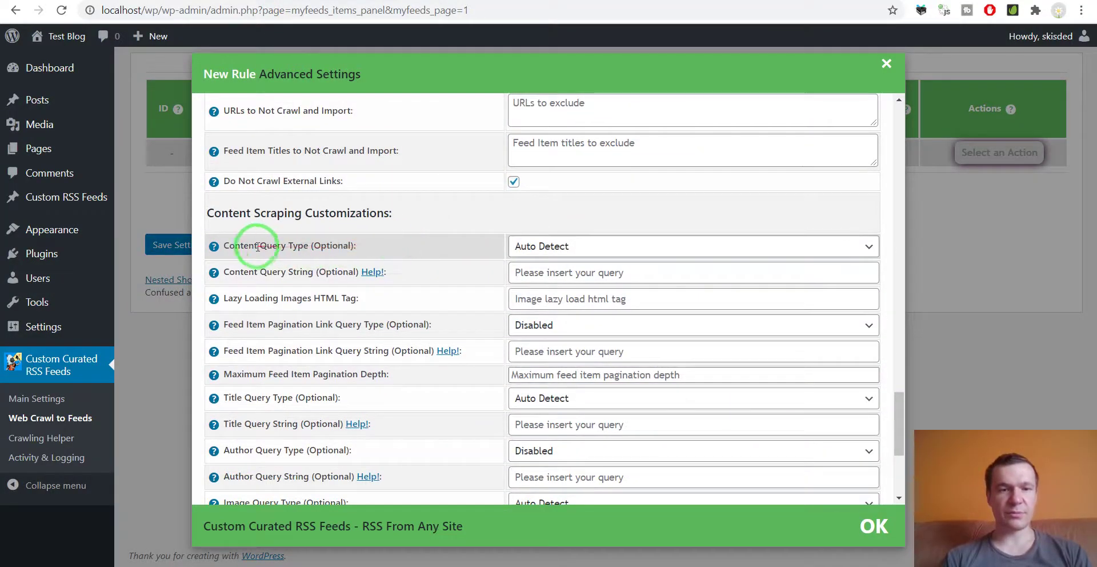
{"action": "scroll", "coordinate": [430, 247], "scroll_direction": "up", "scroll_amount": 5}
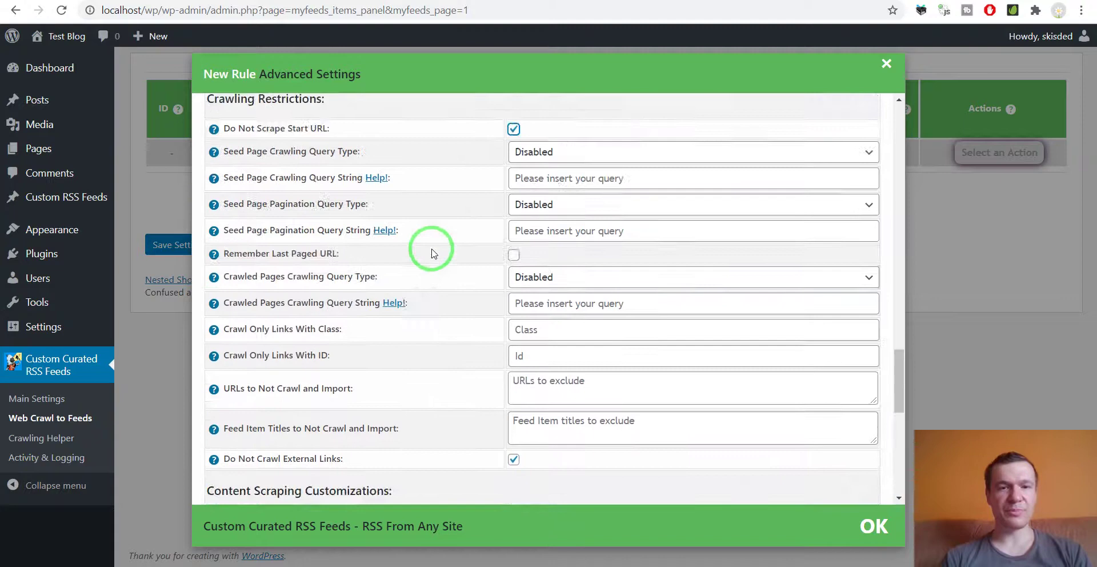
{"action": "left_click_drag", "start_coordinate": [431, 246], "coordinate": [423, 193]}
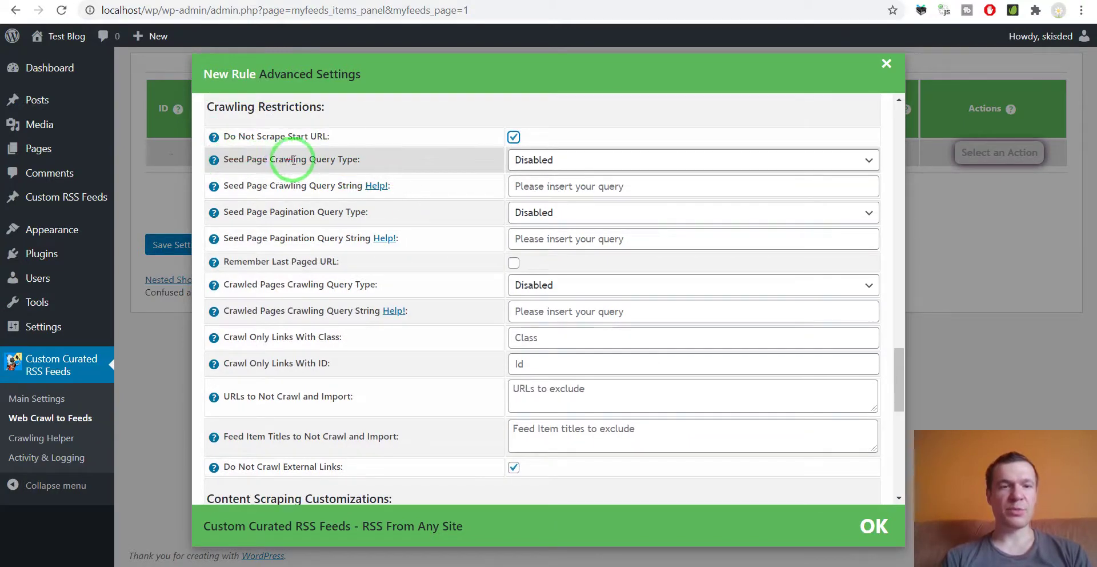
{"action": "scroll", "coordinate": [345, 159], "scroll_direction": "down", "scroll_amount": 4}
{"action": "left_click_drag", "start_coordinate": [240, 318], "coordinate": [288, 314]}
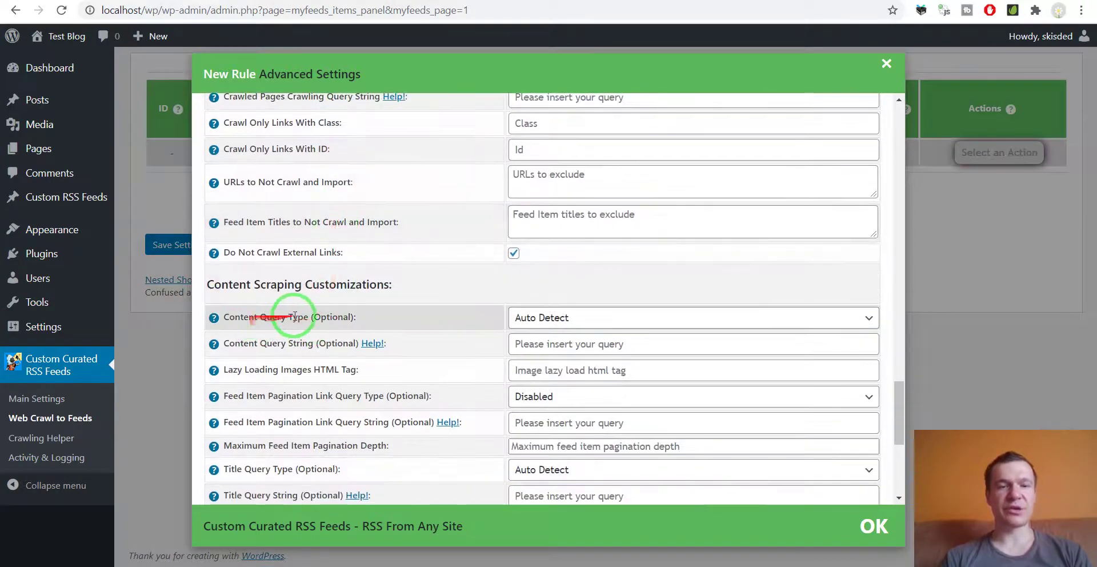
{"action": "scroll", "coordinate": [328, 316], "scroll_direction": "up", "scroll_amount": 3}
{"action": "scroll", "coordinate": [328, 316], "scroll_direction": "up", "scroll_amount": 1}
{"action": "mouse_move", "coordinate": [342, 223]}
{"action": "left_mouse_down"}
{"action": "mouse_move", "coordinate": [326, 152]}
{"action": "mouse_move", "coordinate": [240, 155]}
{"action": "mouse_move", "coordinate": [542, 156]}
{"action": "left_mouse_up"}
- Set Seed Page Crawling Query Type to Visual Selector and pick an app name as the crawl target
{"action": "left_click", "coordinate": [548, 159]}
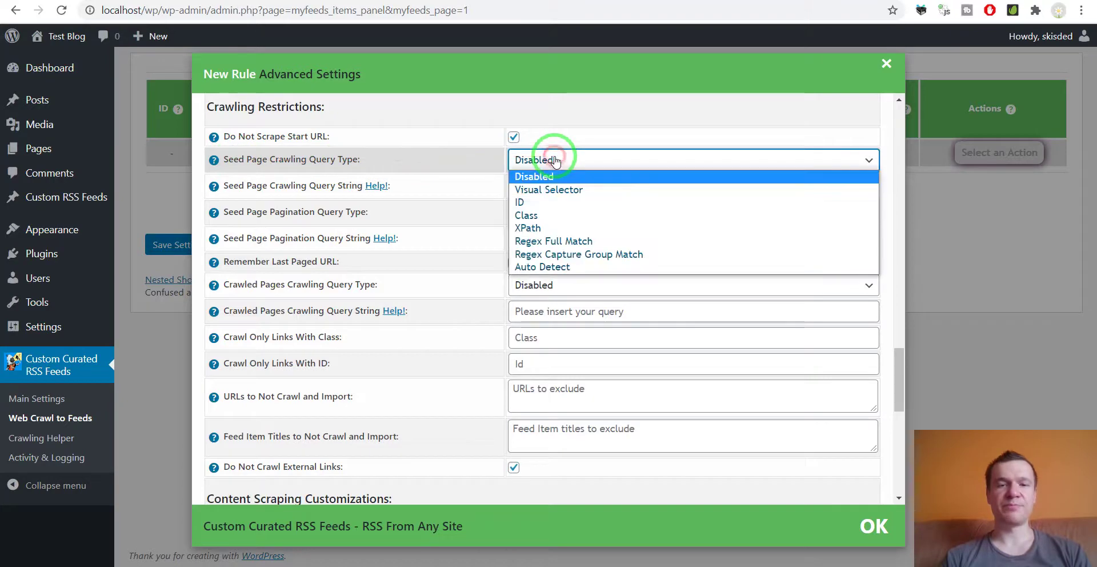
{"action": "left_click", "coordinate": [551, 189]}
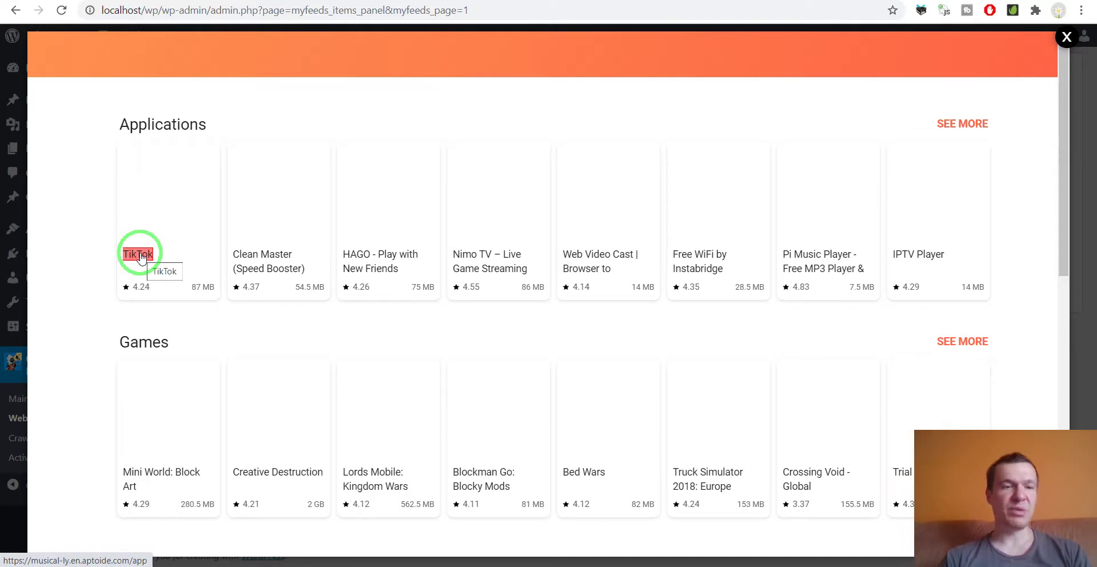
{"action": "left_click", "coordinate": [141, 258]}
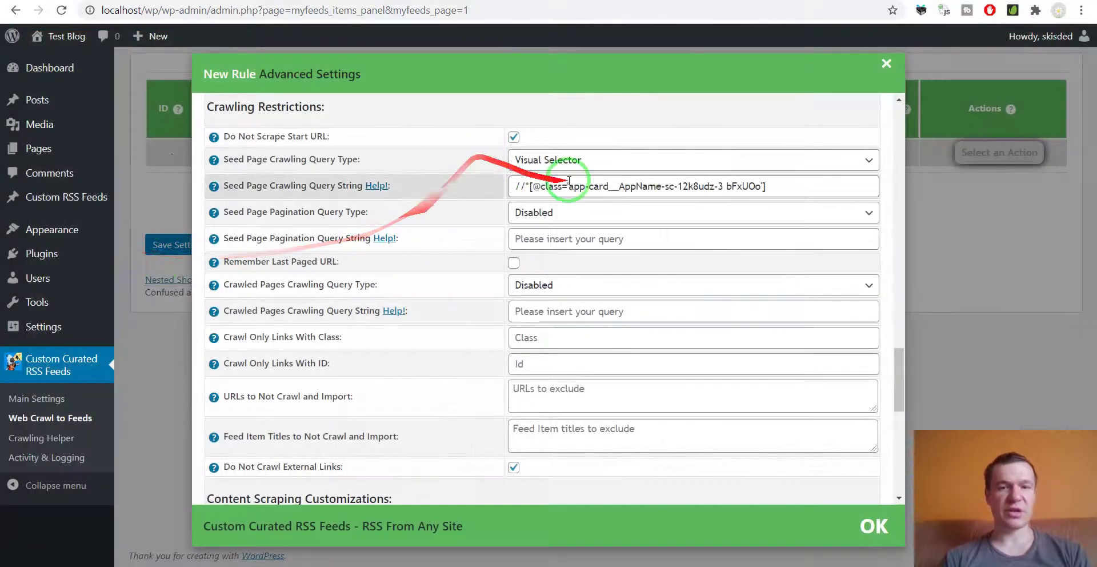
- Set Content Query Type to Visual Selector and pick the TikTok description paragraph as item content
{"action": "left_click_drag", "start_coordinate": [619, 182], "coordinate": [489, 225]}
{"action": "scroll", "coordinate": [283, 217], "scroll_direction": "down", "scroll_amount": 5}
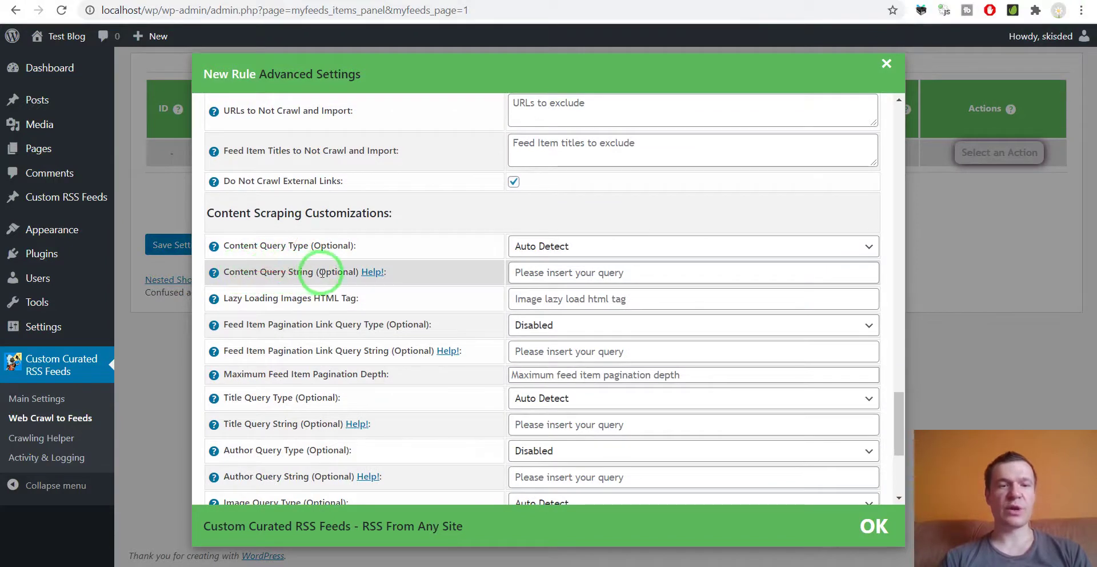
{"action": "mouse_move", "coordinate": [318, 273]}
{"action": "left_mouse_down"}
{"action": "mouse_move", "coordinate": [562, 268]}
{"action": "mouse_move", "coordinate": [294, 245]}
{"action": "left_mouse_up"}
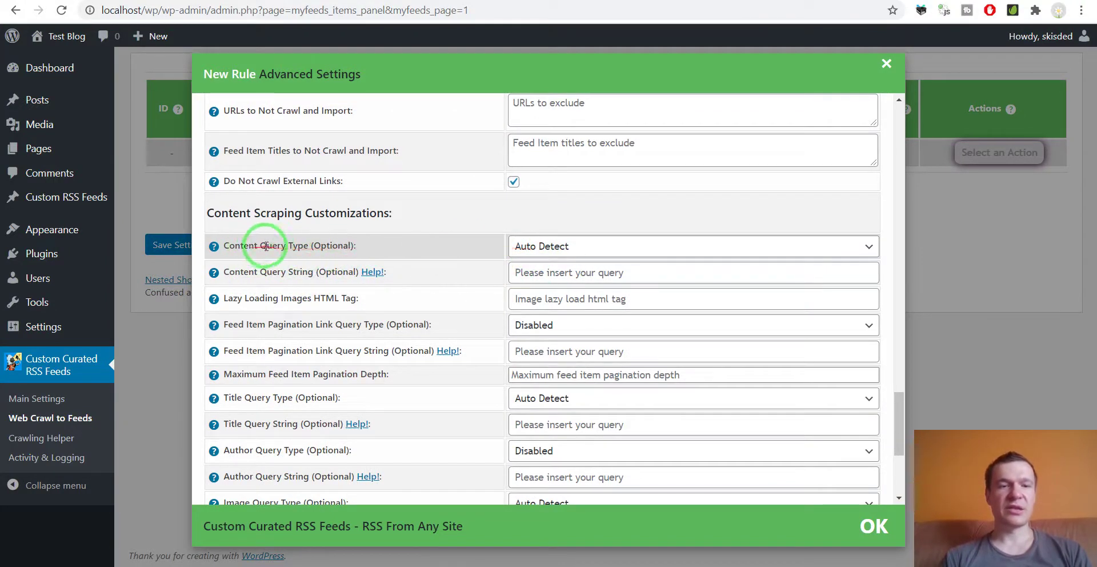
{"action": "left_click", "coordinate": [541, 246]}
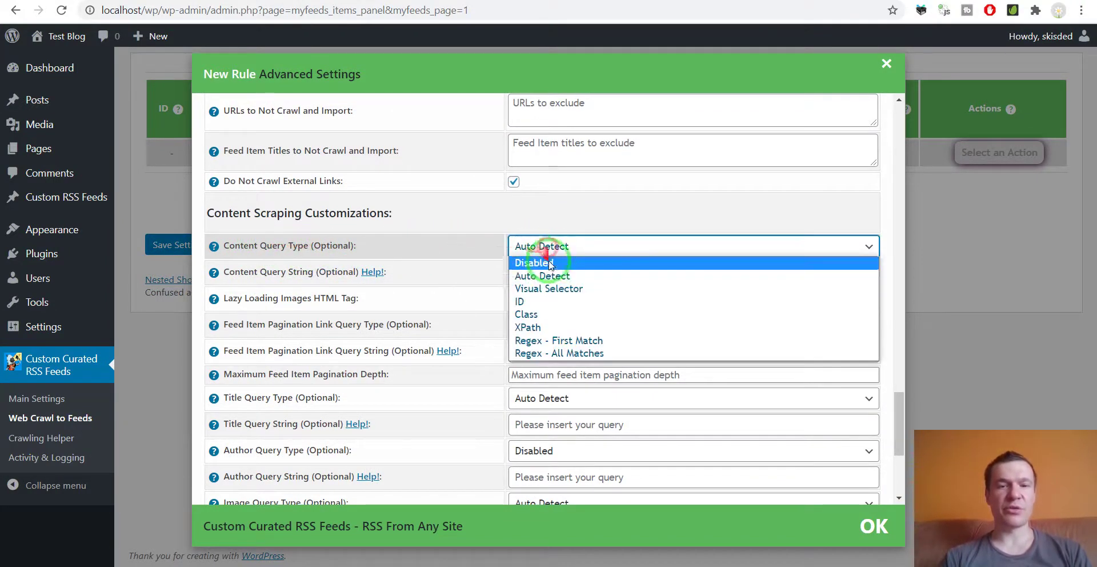
{"action": "left_click", "coordinate": [529, 289]}
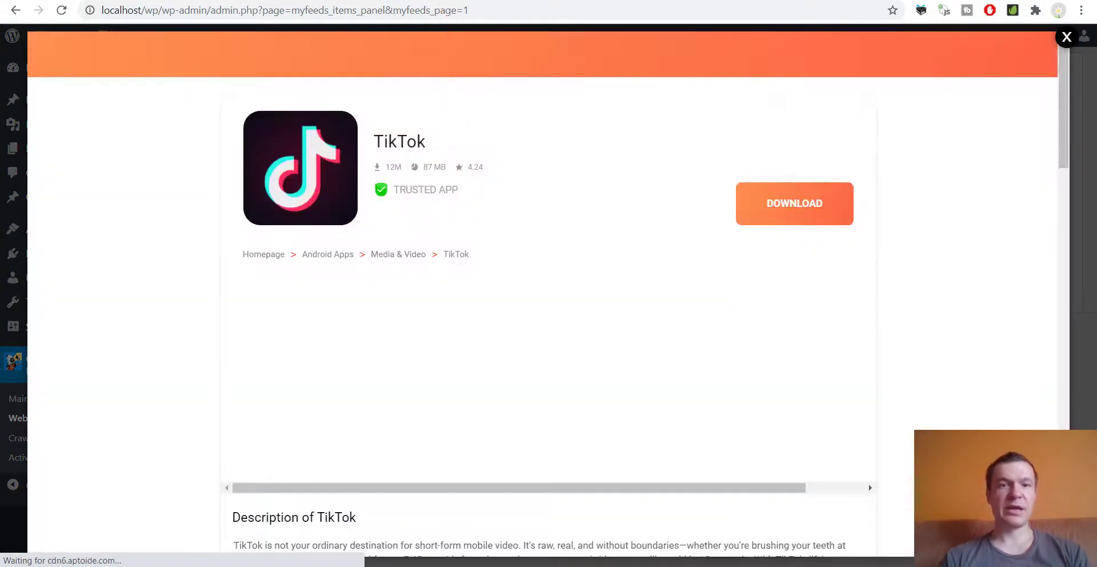
{"action": "scroll", "coordinate": [551, 189], "scroll_direction": "down", "scroll_amount": 5}
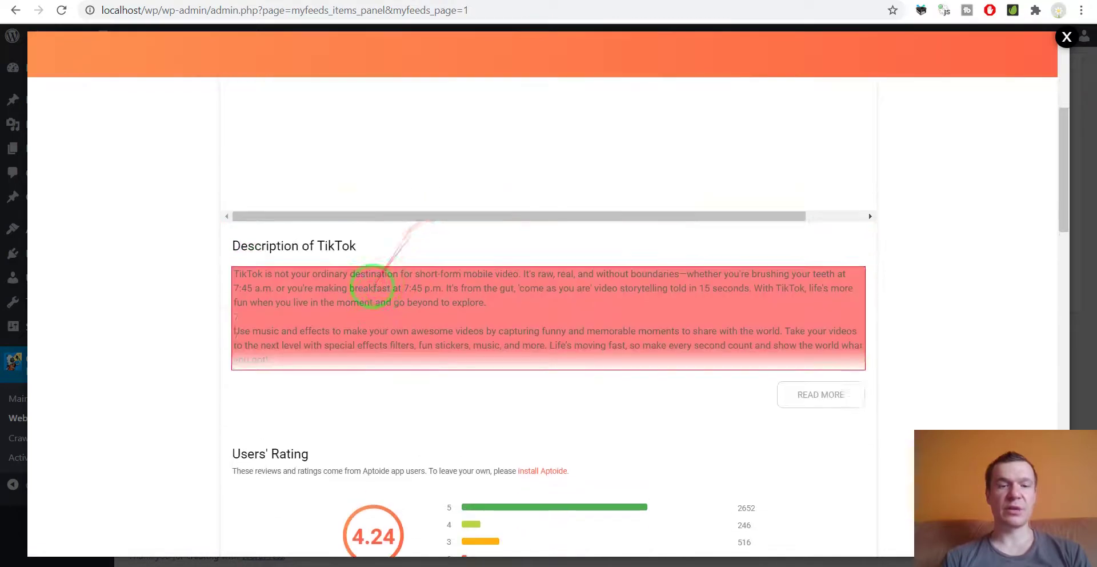
{"action": "scroll", "coordinate": [379, 240], "scroll_direction": "up", "scroll_amount": 5}
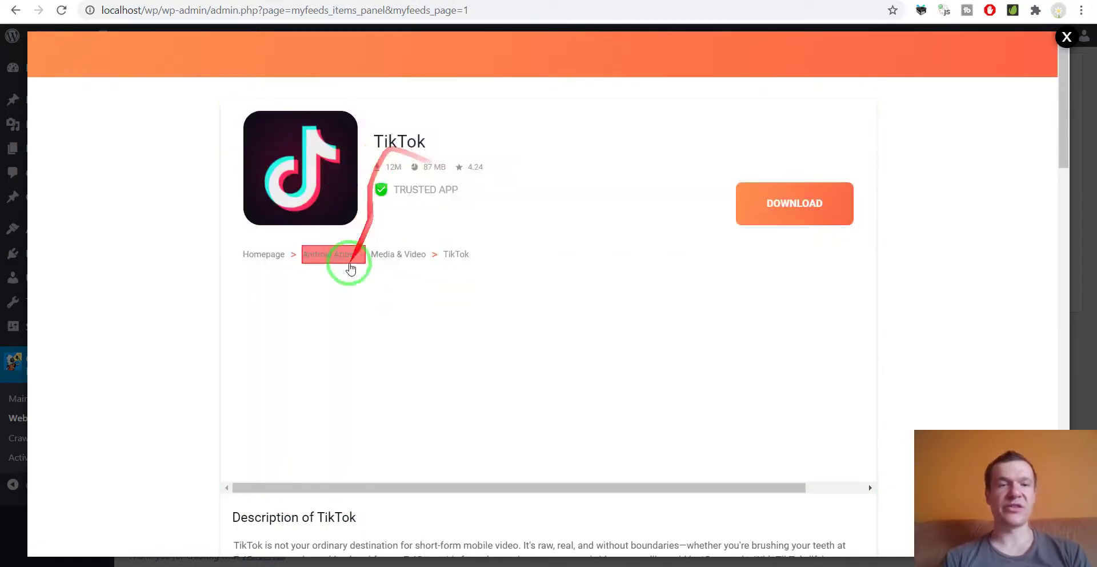
{"action": "scroll", "coordinate": [344, 292], "scroll_direction": "down", "scroll_amount": 1}
{"action": "scroll", "coordinate": [344, 291], "scroll_direction": "down", "scroll_amount": 1}
{"action": "scroll", "coordinate": [343, 286], "scroll_direction": "down", "scroll_amount": 5}
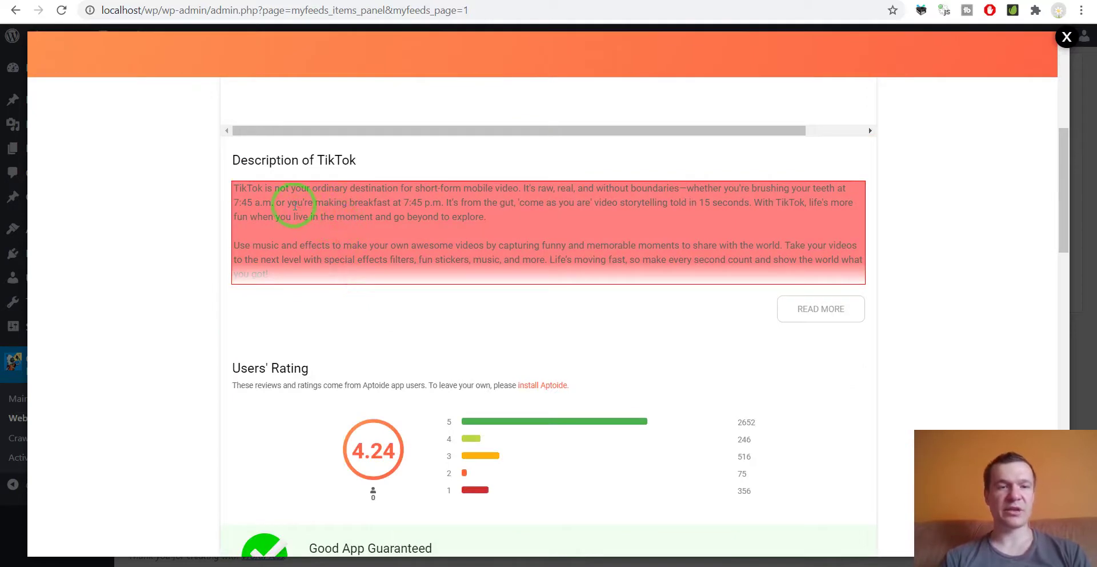
{"action": "left_click", "coordinate": [294, 206]}
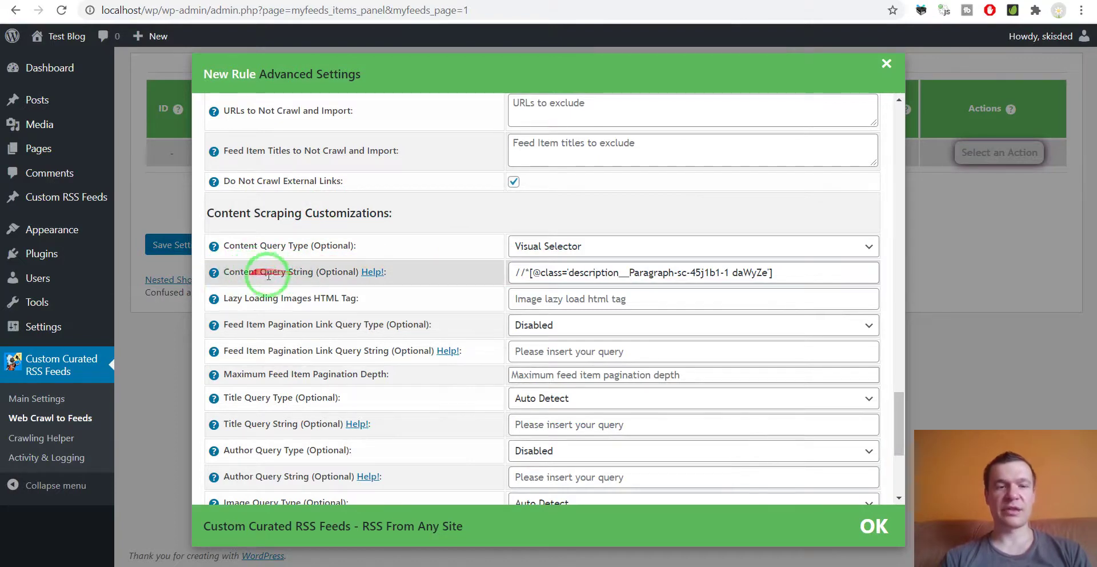
- Close the advanced settings, save the aptoide rule, and run it now
{"action": "left_click", "coordinate": [167, 244]}
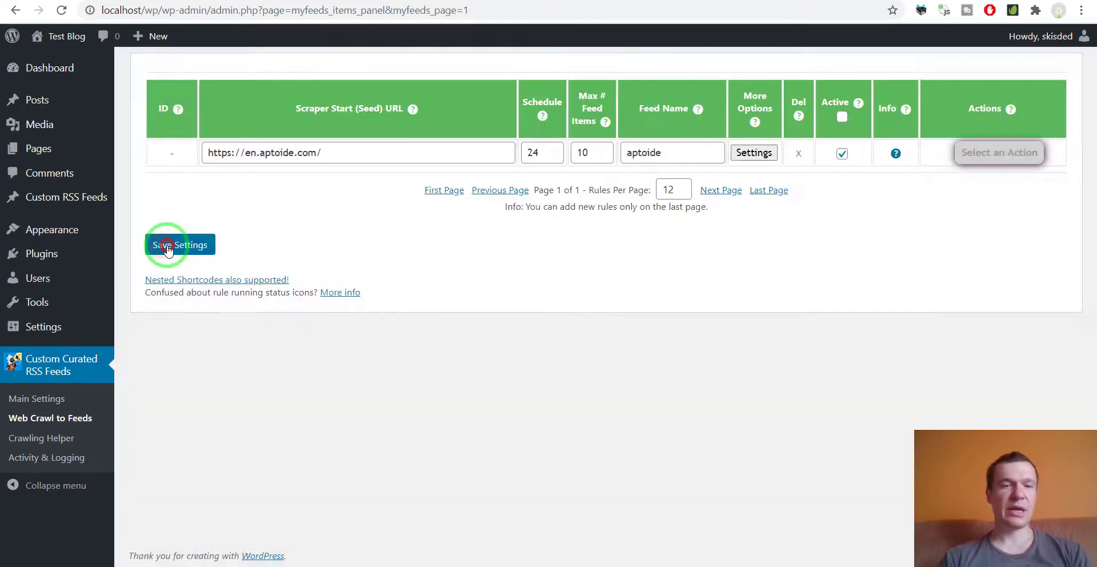
{"action": "left_click", "coordinate": [166, 244]}
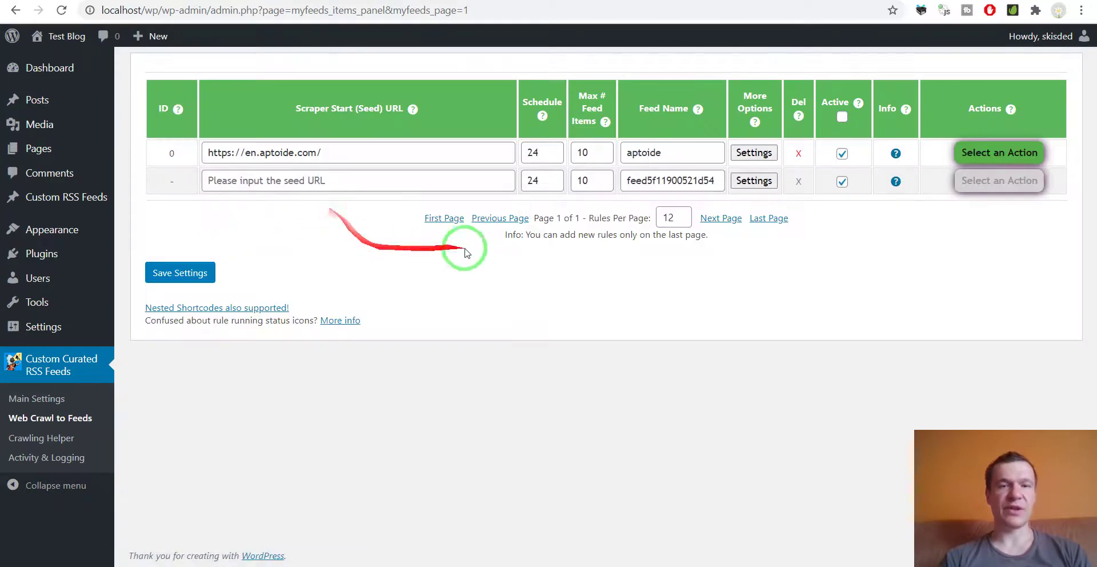
{"action": "mouse_move", "coordinate": [895, 154]}
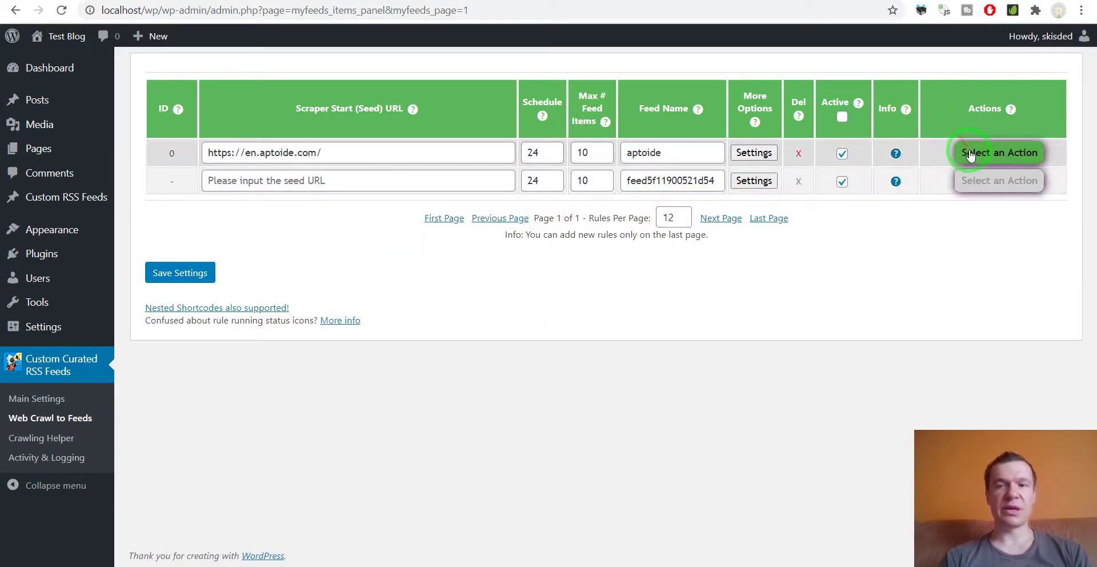
{"action": "left_click", "coordinate": [999, 152]}
{"action": "left_click", "coordinate": [978, 181]}
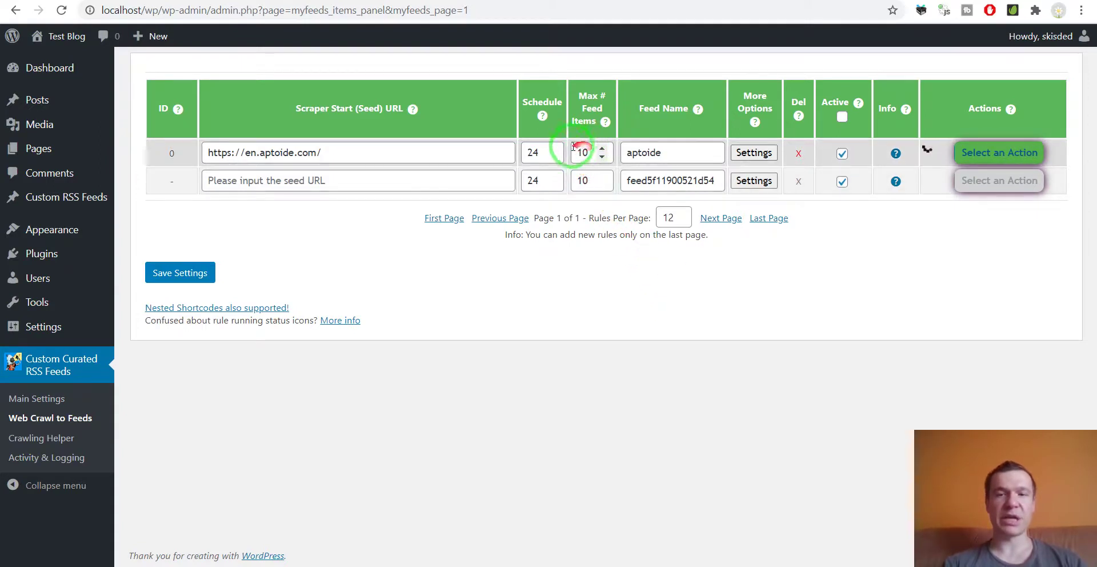
- Reload the rules page so the aptoide rule's info shows its Resulting Feed Link
{"action": "left_click_drag", "start_coordinate": [590, 149], "coordinate": [523, 283]}
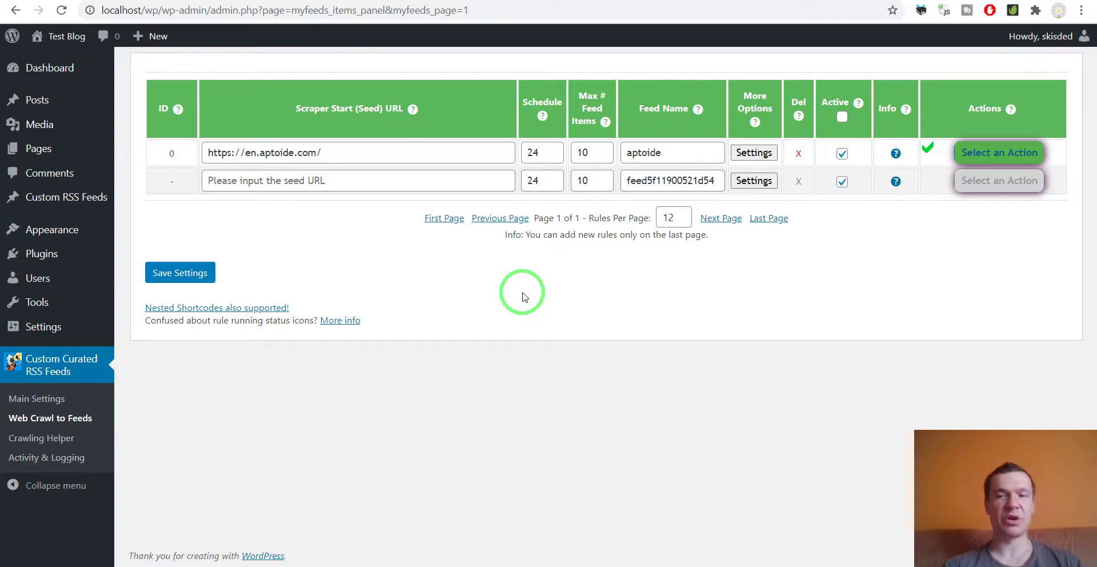
{"action": "mouse_move", "coordinate": [994, 100]}
{"action": "left_mouse_down"}
{"action": "mouse_move", "coordinate": [932, 144]}
{"action": "mouse_move", "coordinate": [143, 1]}
{"action": "left_mouse_up"}
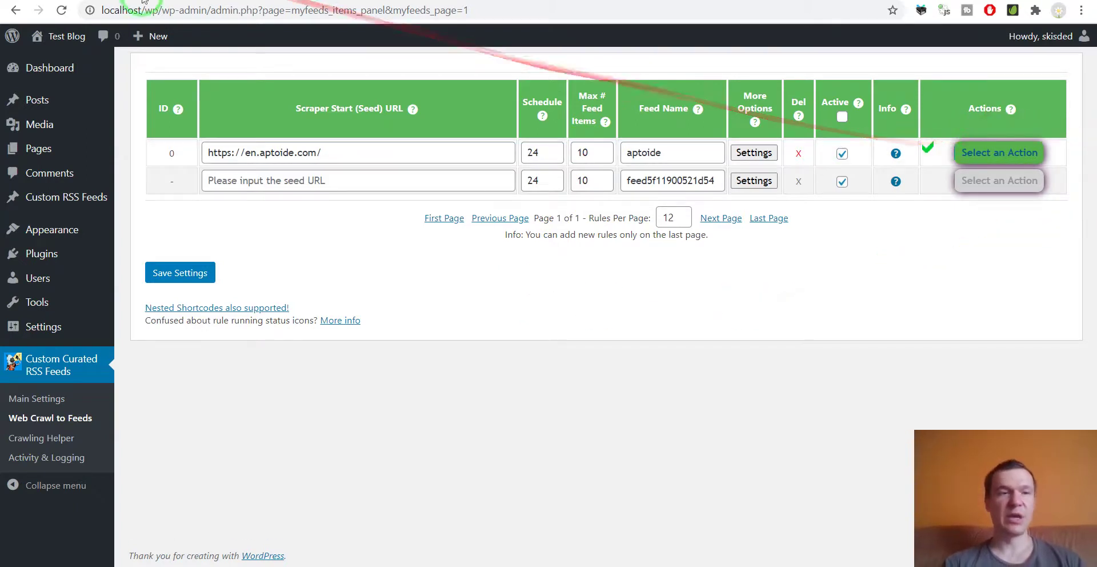
{"action": "left_click", "coordinate": [61, 10]}
{"action": "mouse_move", "coordinate": [149, 114]}
{"action": "left_mouse_down"}
{"action": "mouse_move", "coordinate": [579, 282]}
{"action": "mouse_move", "coordinate": [855, 278]}
{"action": "left_mouse_up"}
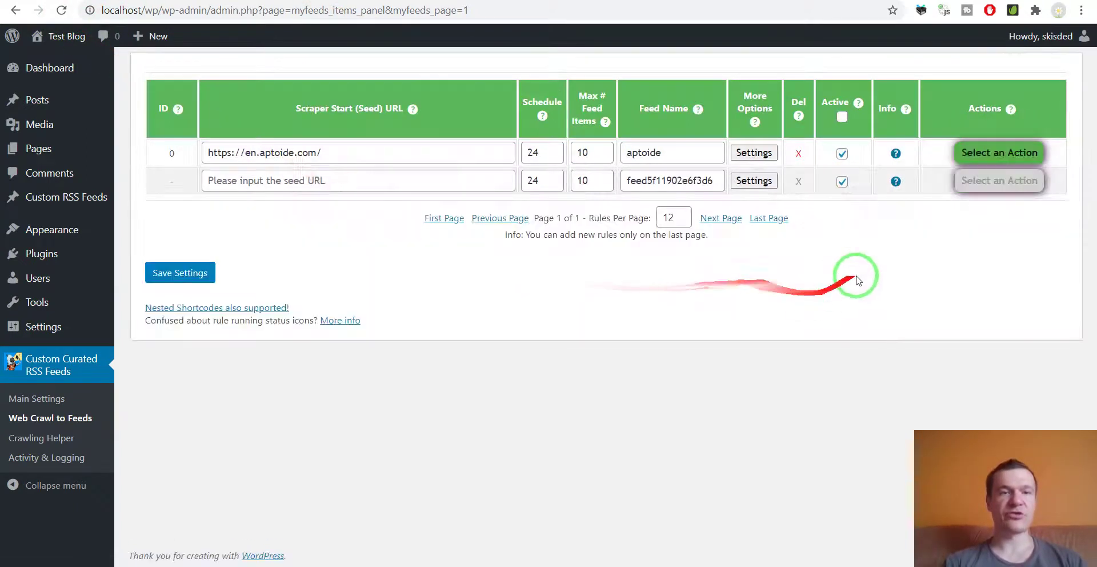
{"action": "mouse_move", "coordinate": [897, 161]}
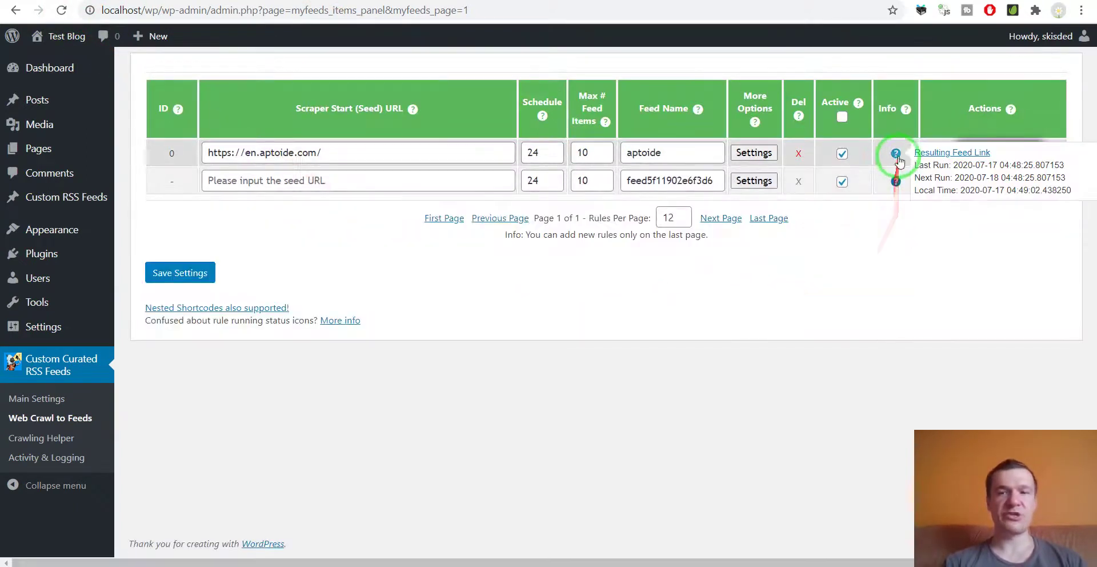
- Open the aptoide RSS feed and load the first item's TikTok app link in a new tab
{"action": "left_click", "coordinate": [941, 152]}
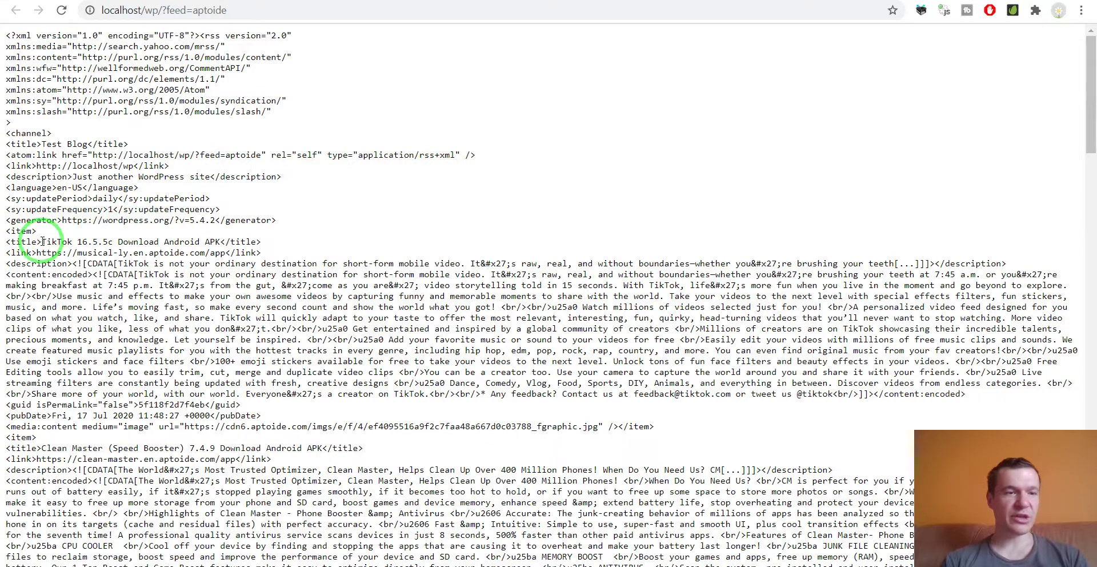
{"action": "left_click_drag", "start_coordinate": [43, 242], "coordinate": [59, 241]}
{"action": "left_click_drag", "start_coordinate": [172, 239], "coordinate": [220, 240]}
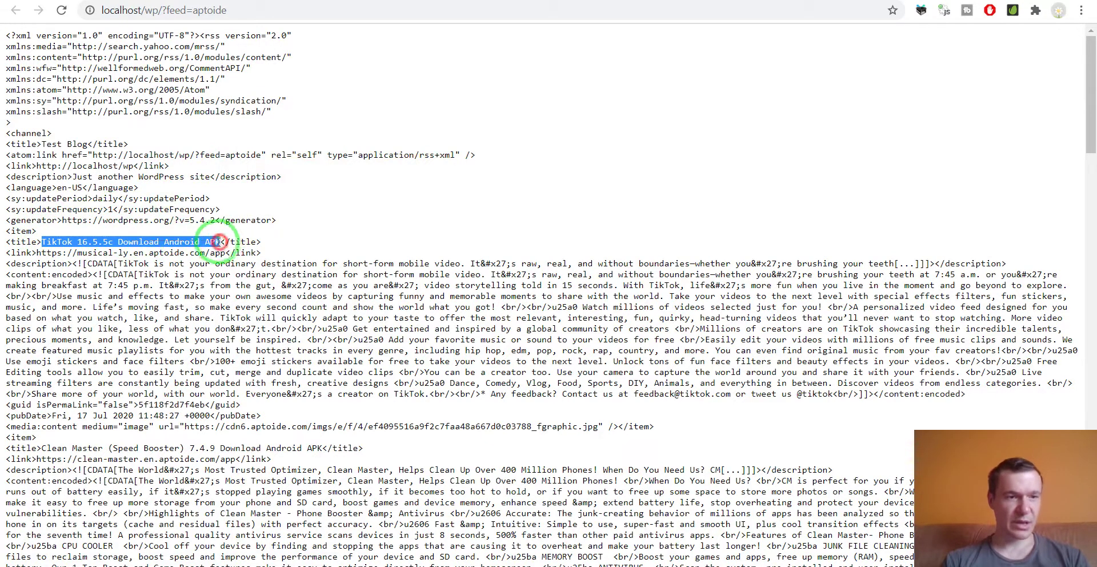
{"action": "scroll", "coordinate": [143, 217], "scroll_direction": "down", "scroll_amount": 1}
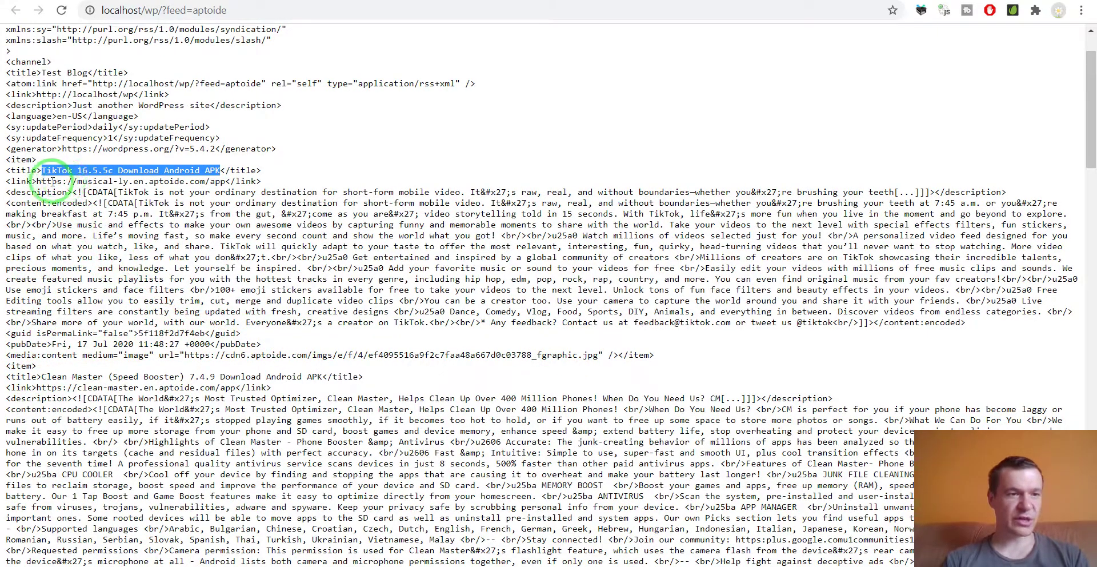
{"action": "left_click", "coordinate": [69, 183]}
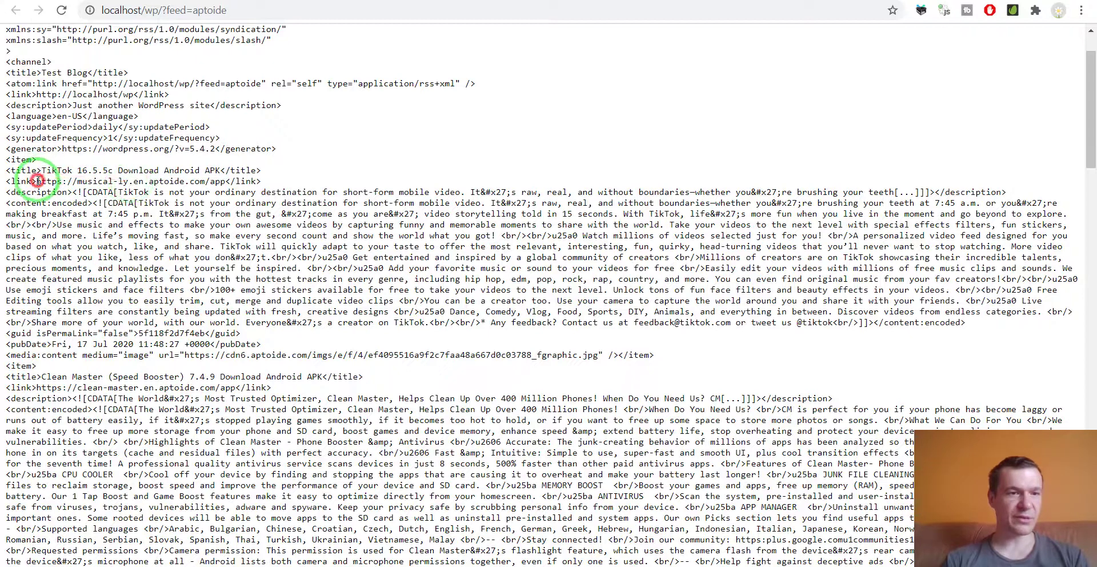
{"action": "left_click_drag", "start_coordinate": [37, 181], "coordinate": [227, 182]}
{"action": "left_click_drag", "start_coordinate": [479, 2], "coordinate": [714, 3]}
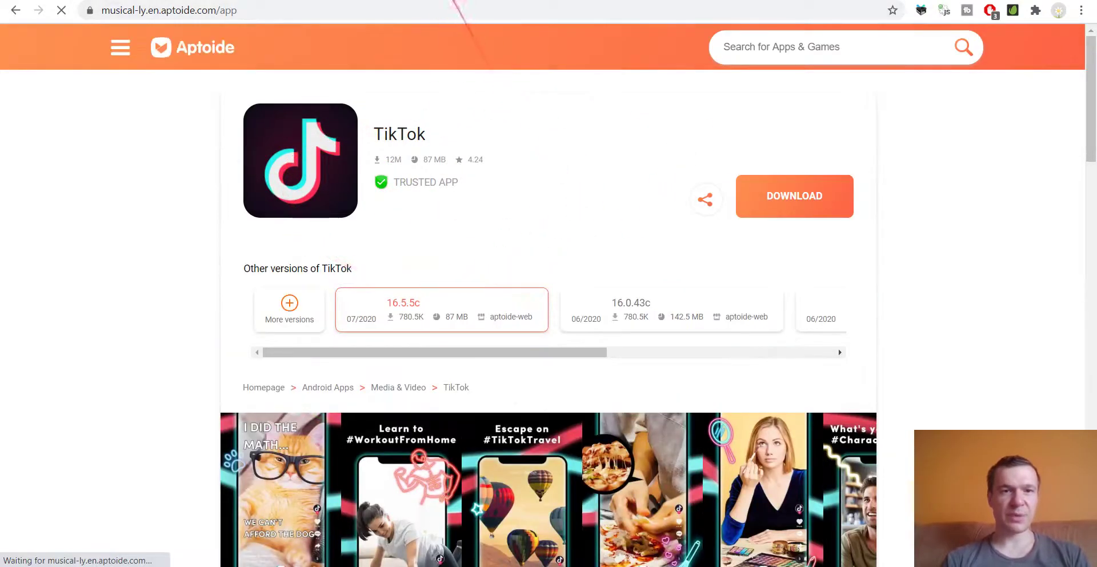
- Load the second item's Clean Master (Speed Booster) link in the other tab, then return to the feed
{"action": "left_click", "coordinate": [459, 1]}
{"action": "scroll", "coordinate": [98, 206], "scroll_direction": "down", "scroll_amount": 3}
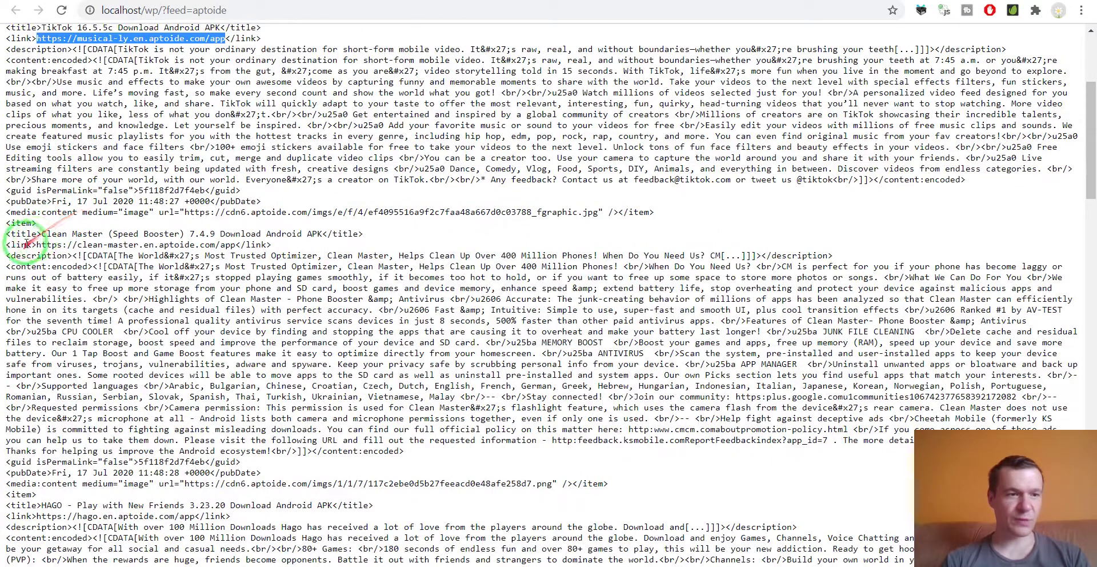
{"action": "left_click_drag", "start_coordinate": [37, 244], "coordinate": [236, 245]}
{"action": "left_click_drag", "start_coordinate": [665, 0], "coordinate": [735, 12]}
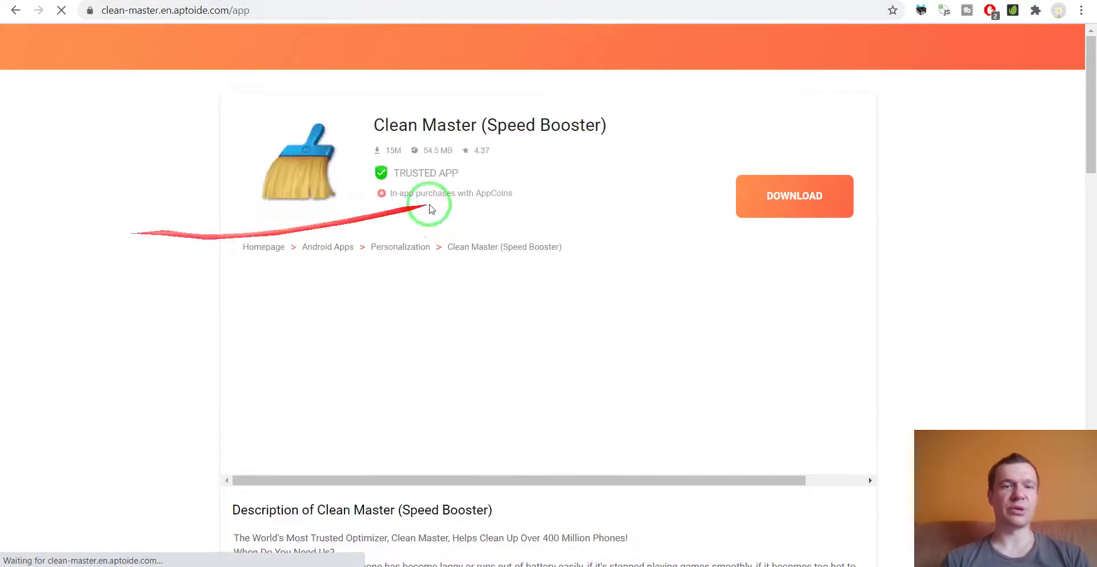
{"action": "left_click", "coordinate": [522, 0]}
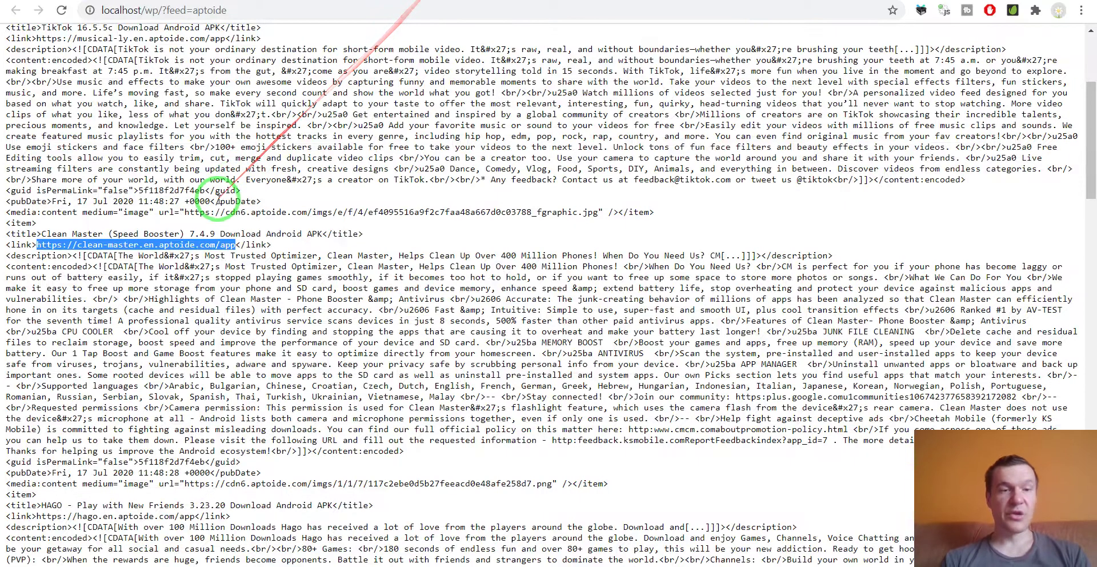